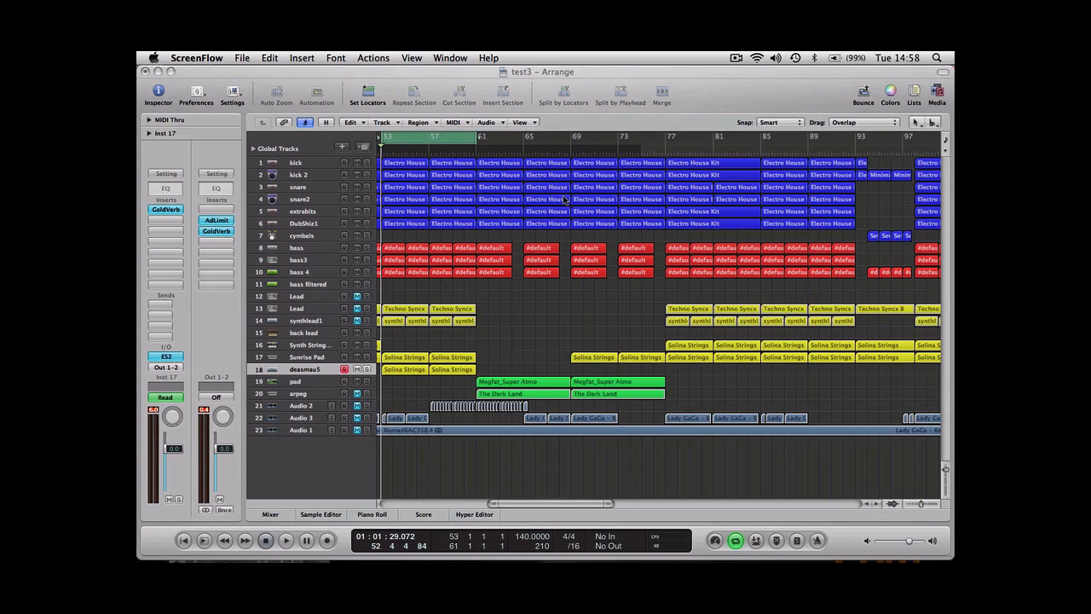
Solo track 18 deasmau5 and play it back briefly from bar 53, then stop
click(367, 369)
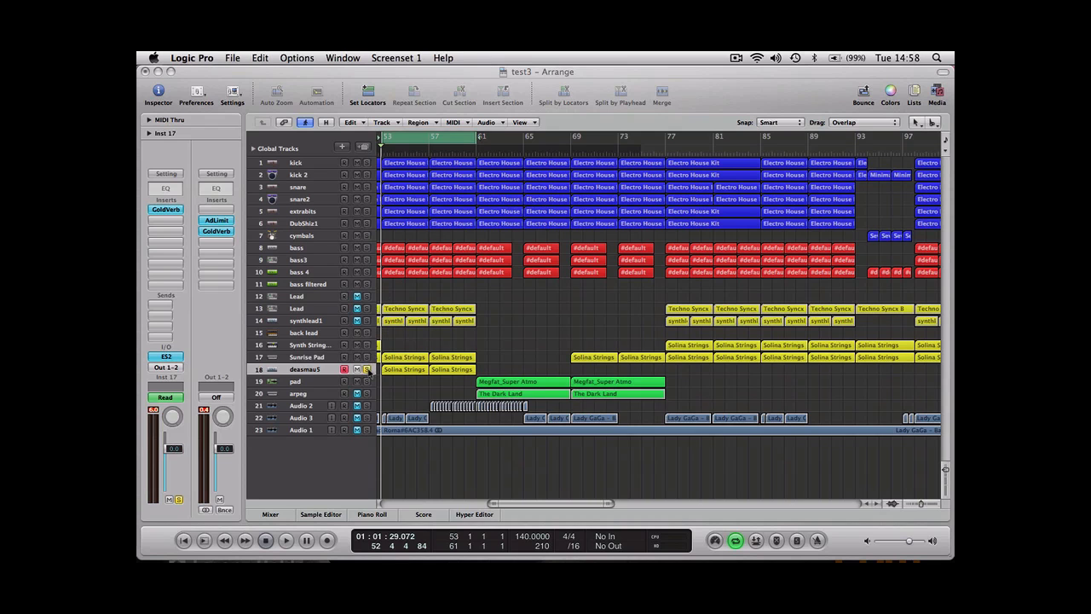
key(space)
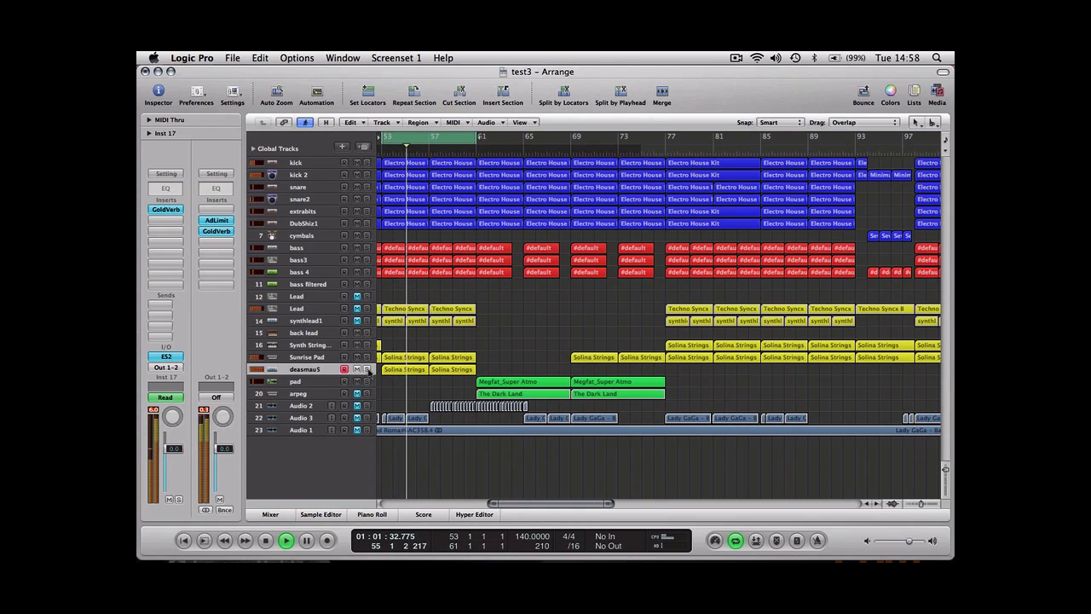
key(space)
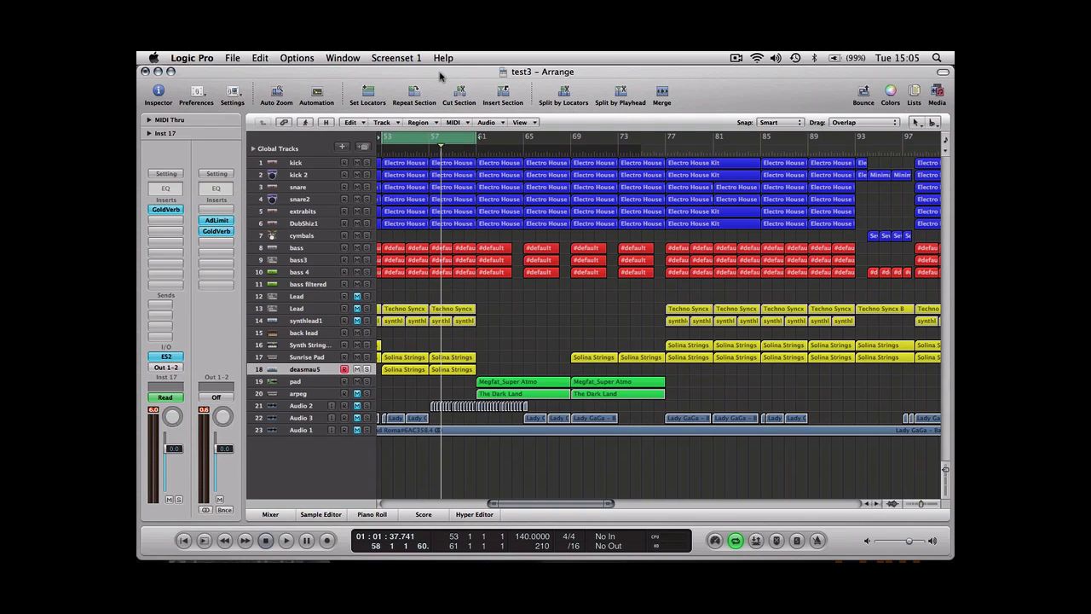
Create software instrument track Inst 18 and load the ES2 Stereo synthesizer on it
click(382, 123)
click(385, 134)
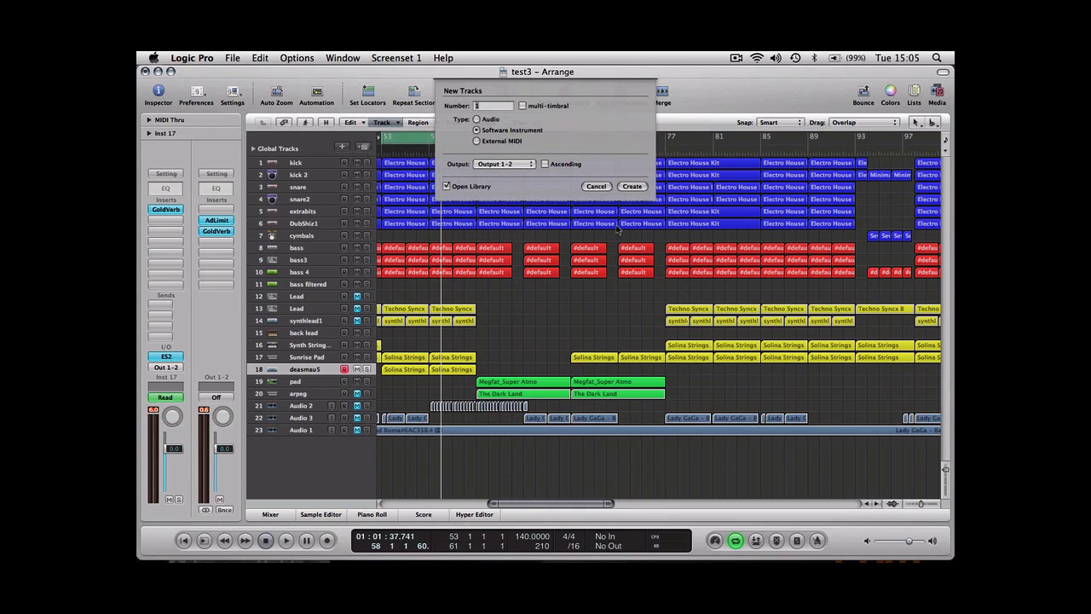
click(629, 188)
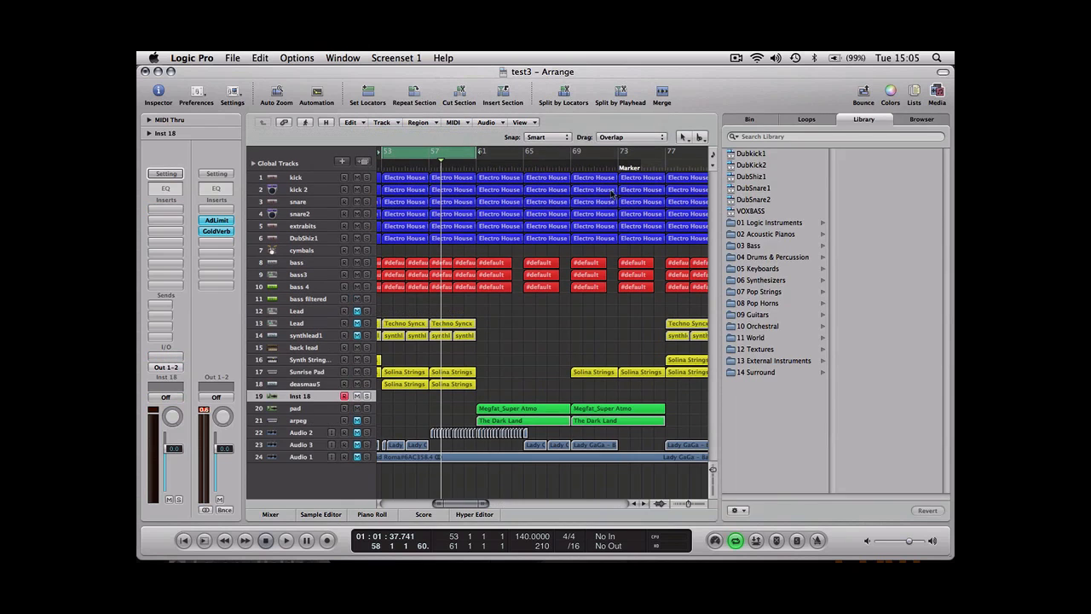
click(170, 357)
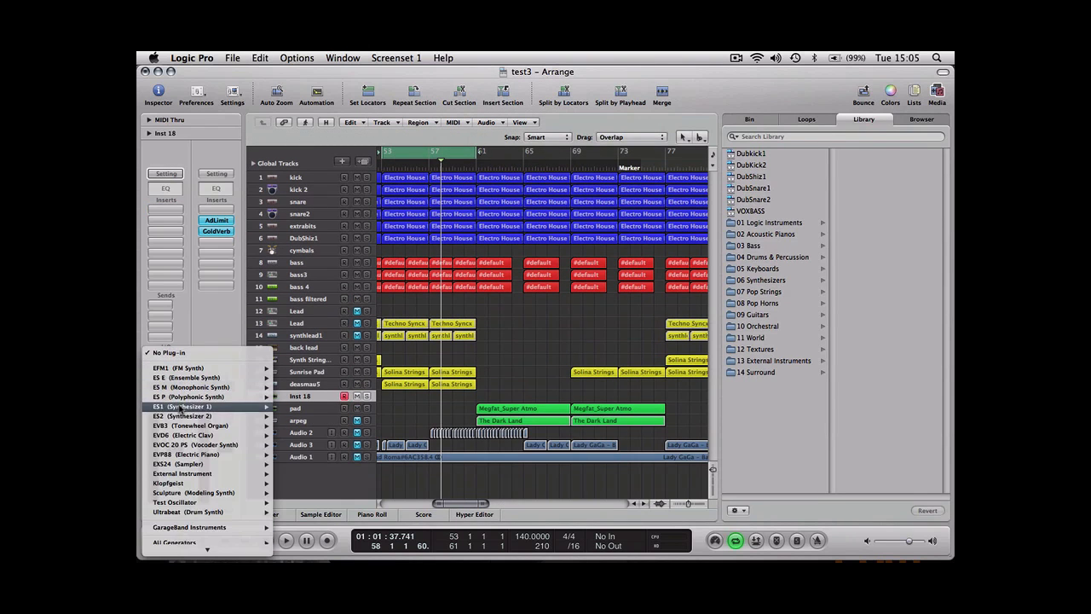
mouse_move(180, 418)
click(293, 416)
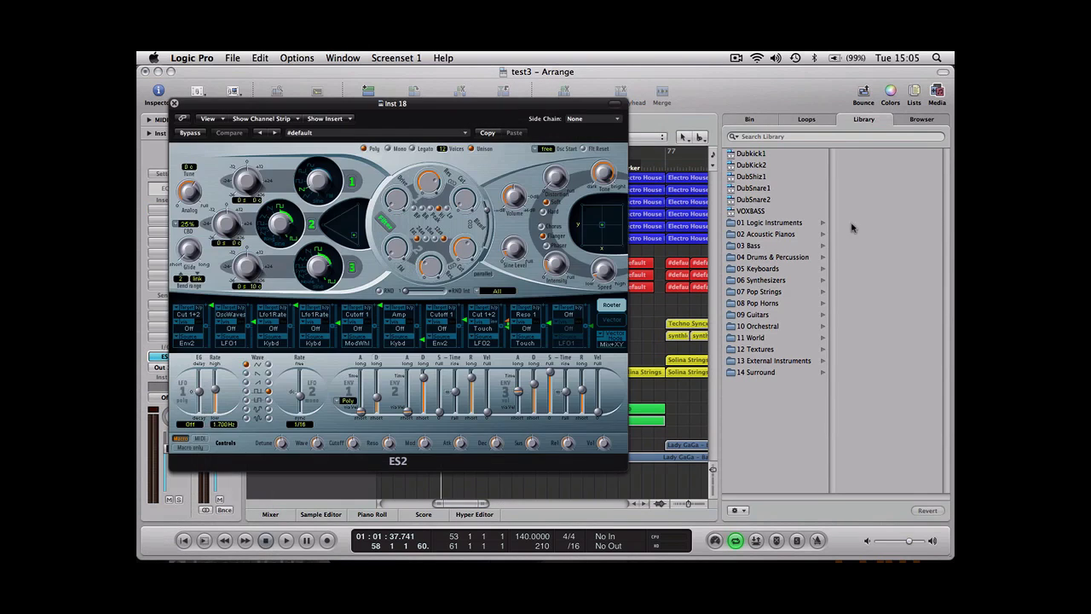
Hide the Library, tune ES2 oscillator 1 down nine semitones and raise oscillator 3's pitch
click(938, 94)
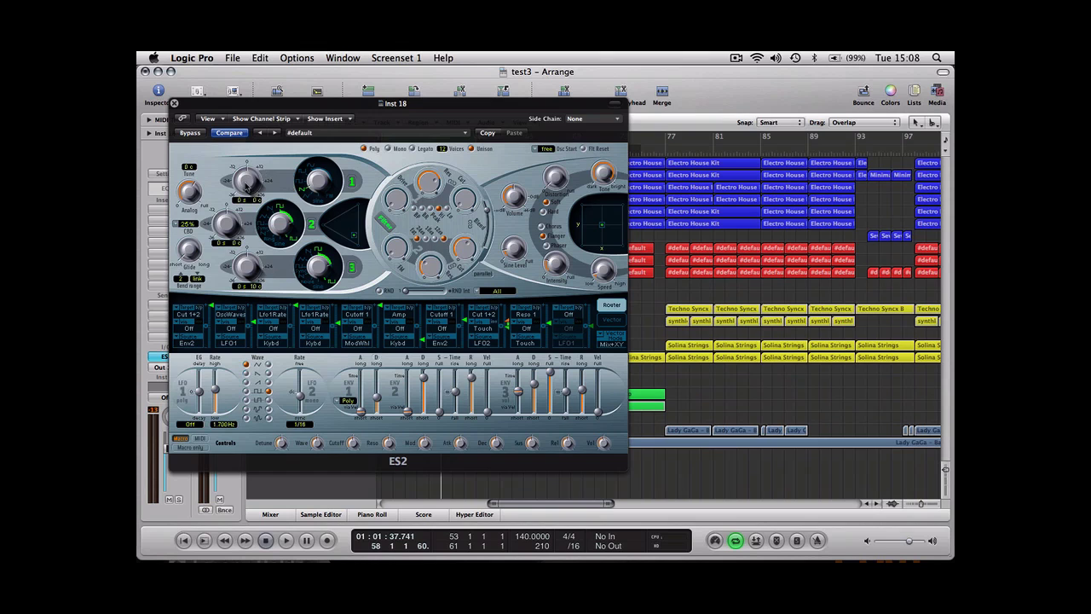
drag(247, 186, 247, 201)
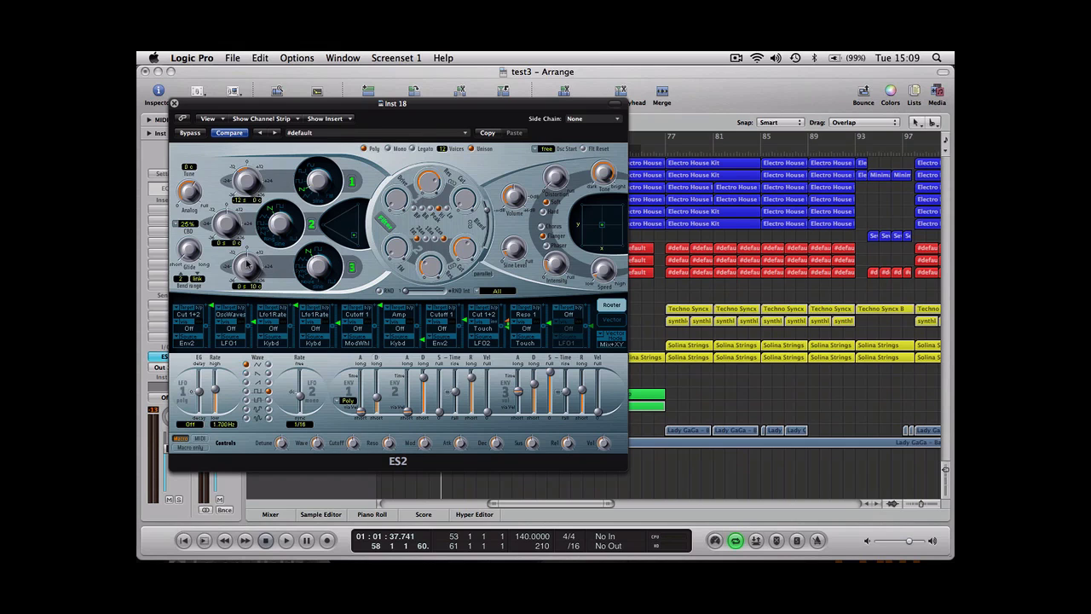
drag(248, 267, 246, 235)
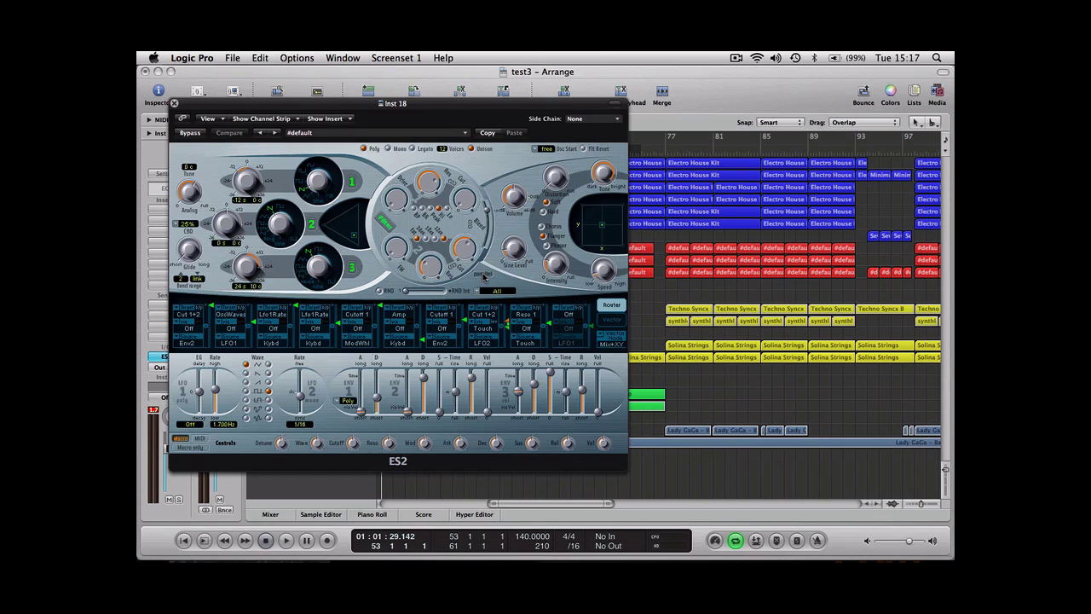
Set the ES2 filters to series, blend toward filter 2, resonance 0.24, drive 0.17
click(483, 275)
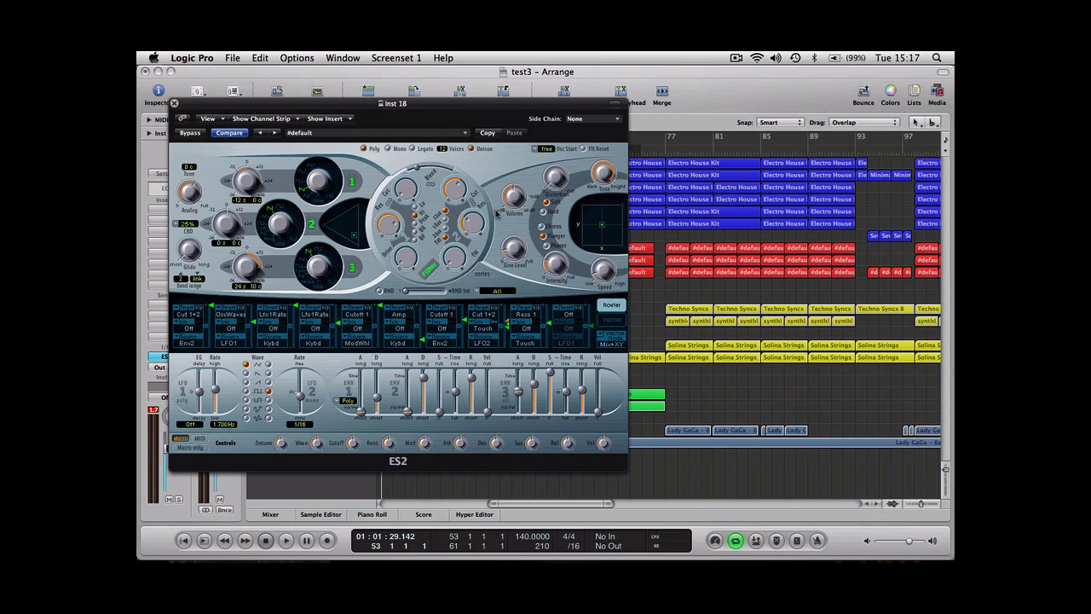
mouse_move(422, 173)
mouse_down()
mouse_move(461, 173)
mouse_move(423, 197)
mouse_move(424, 172)
mouse_up()
mouse_move(407, 195)
drag(389, 227, 387, 277)
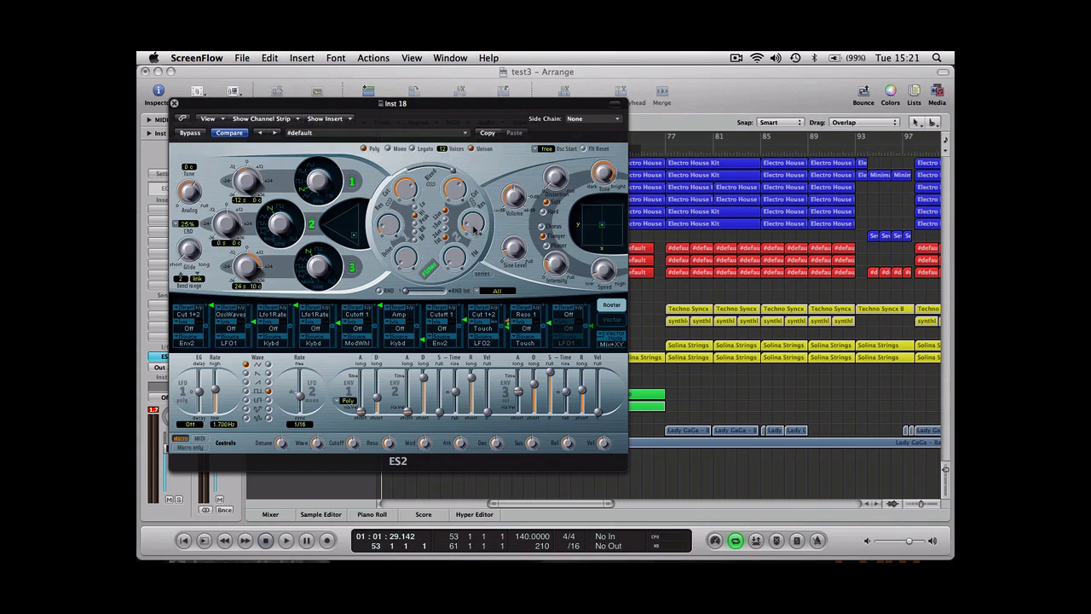
drag(409, 261, 402, 247)
Shorten ENV2 decay and release, and drop ENV3 sustain to about 0.024 with shorter release
click(361, 412)
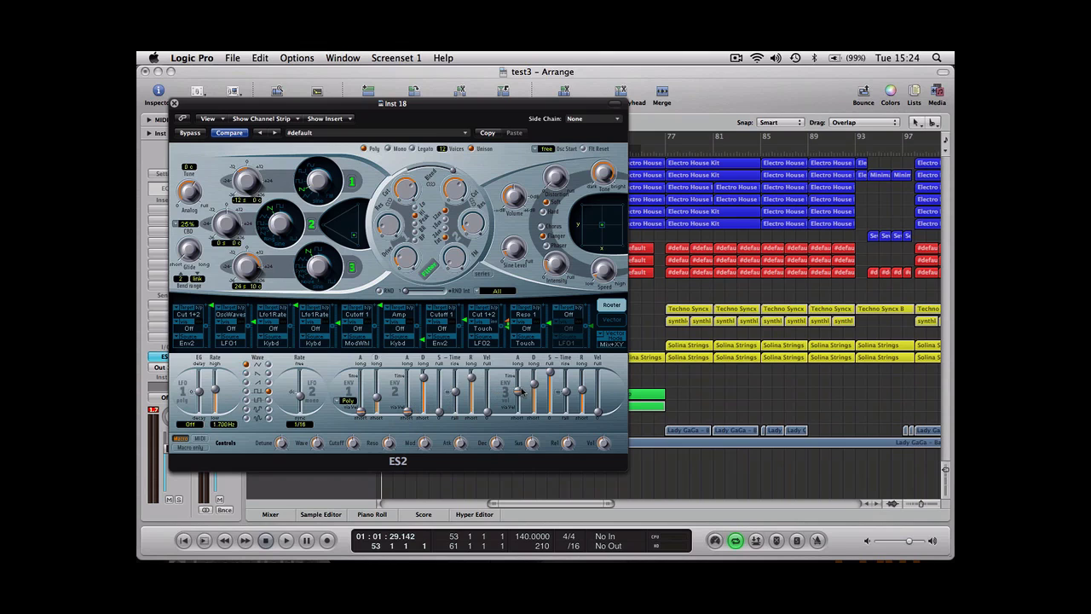
mouse_move(423, 386)
drag(424, 386, 424, 408)
drag(553, 373, 554, 411)
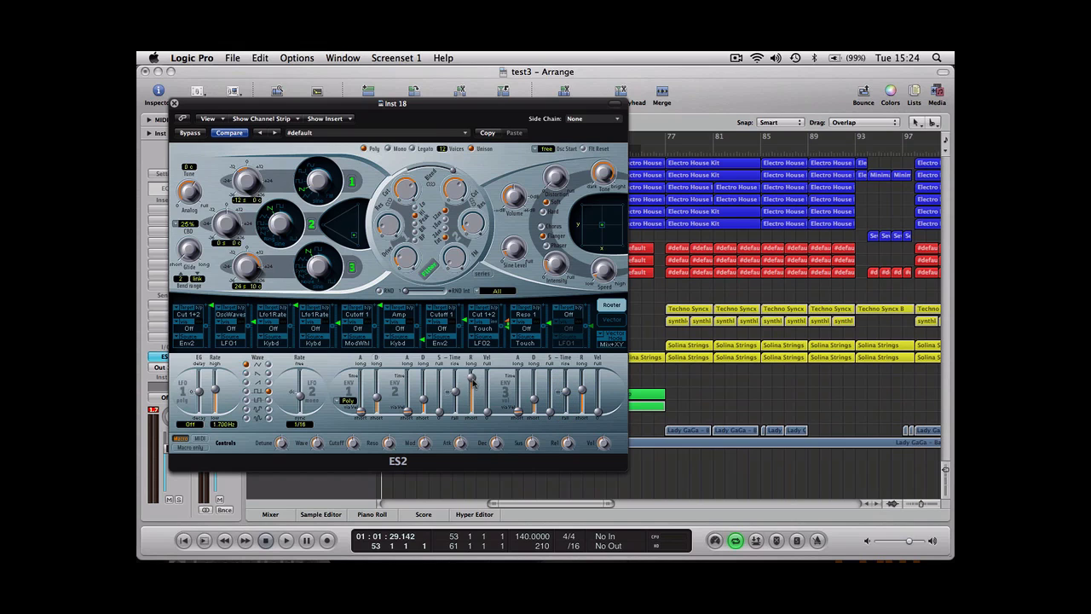
drag(473, 384, 474, 412)
drag(585, 394, 585, 406)
click(482, 397)
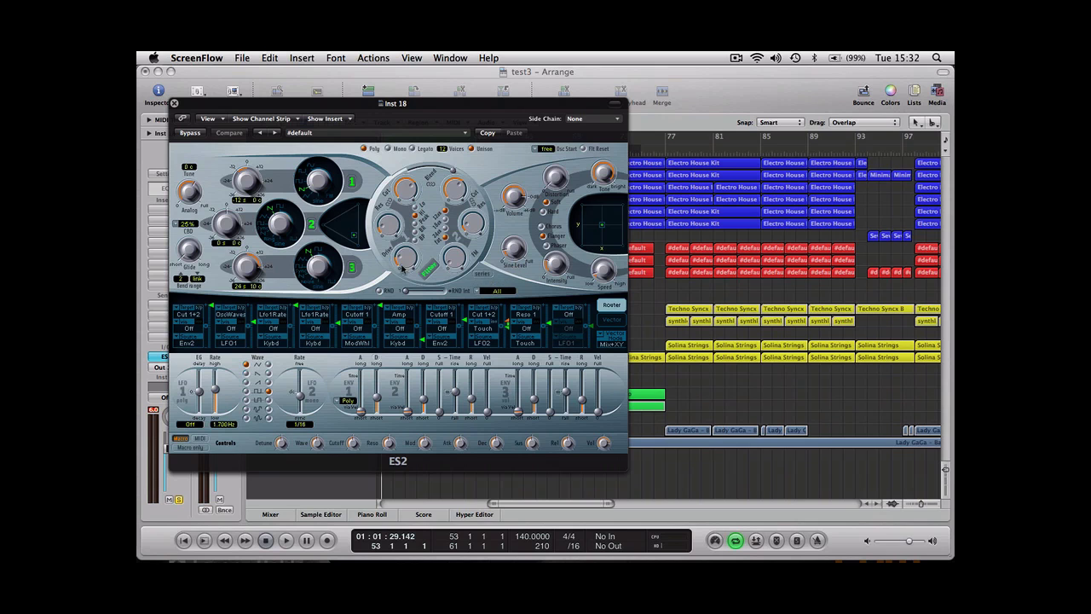
click(174, 104)
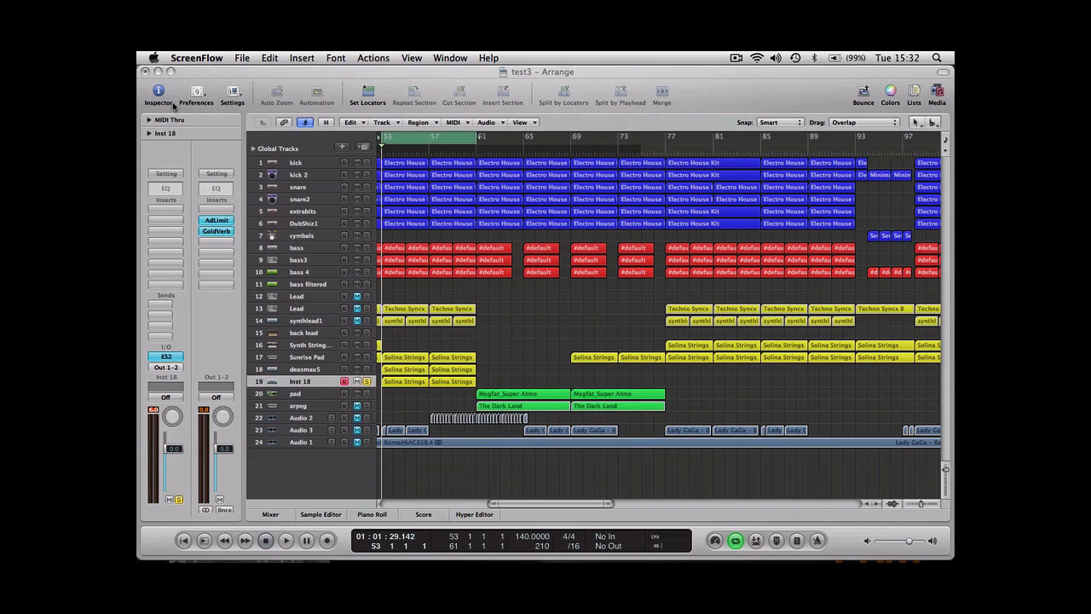
click(484, 383)
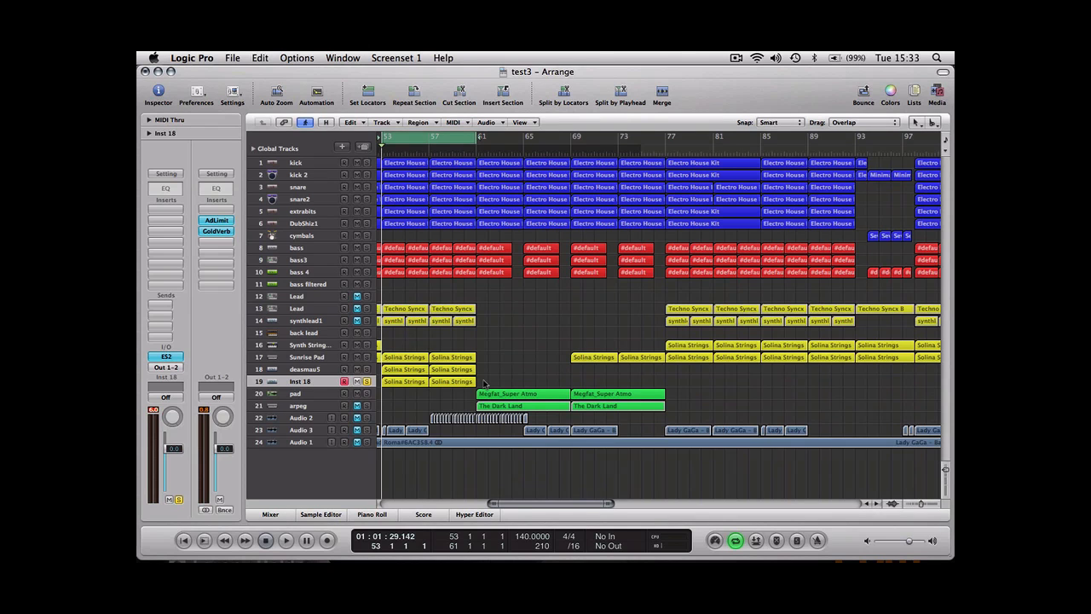
drag(484, 383, 400, 385)
double_click(404, 382)
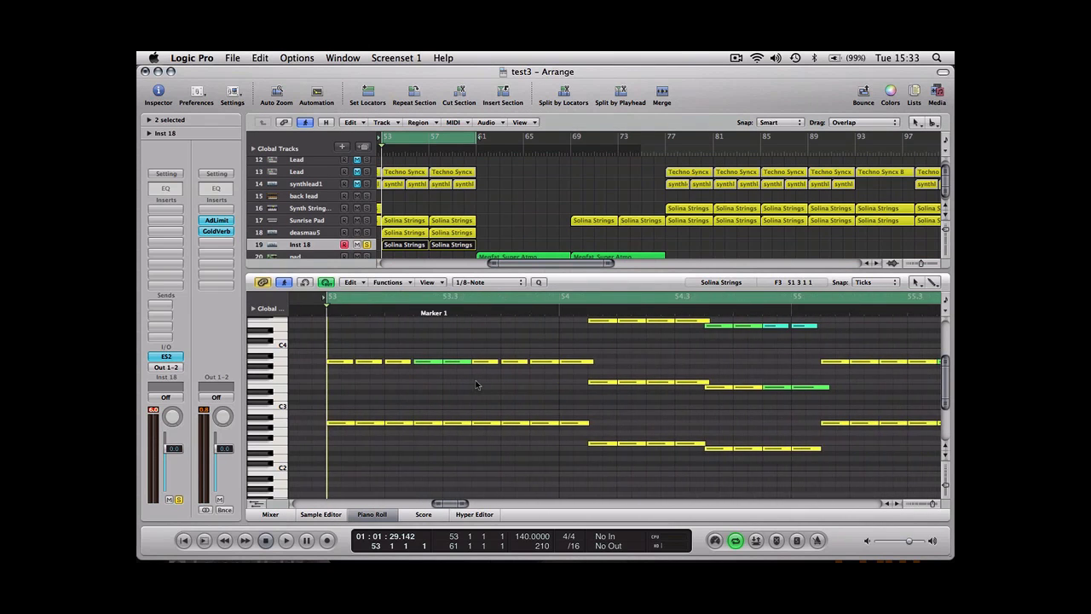
scroll(311, 351, right, 10)
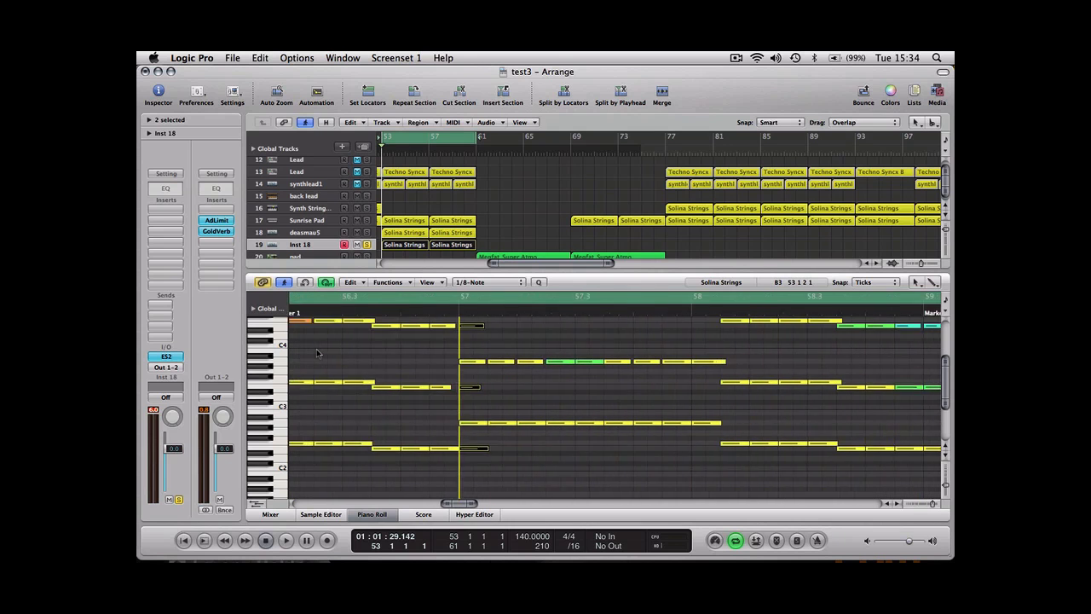
scroll(317, 353, left, 5)
scroll(316, 353, left, 8)
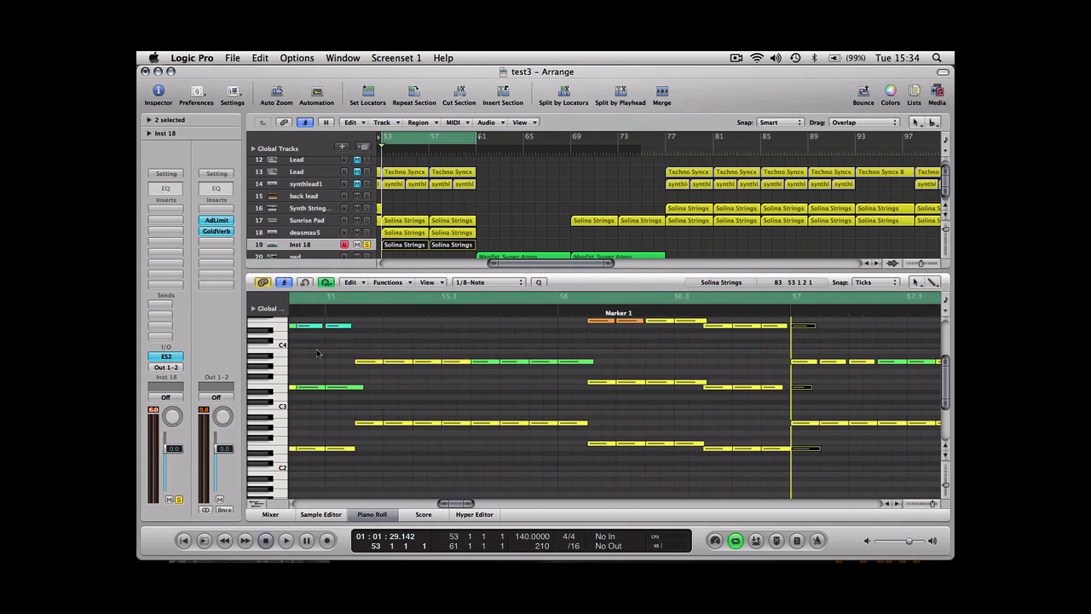
scroll(316, 353, left, 3)
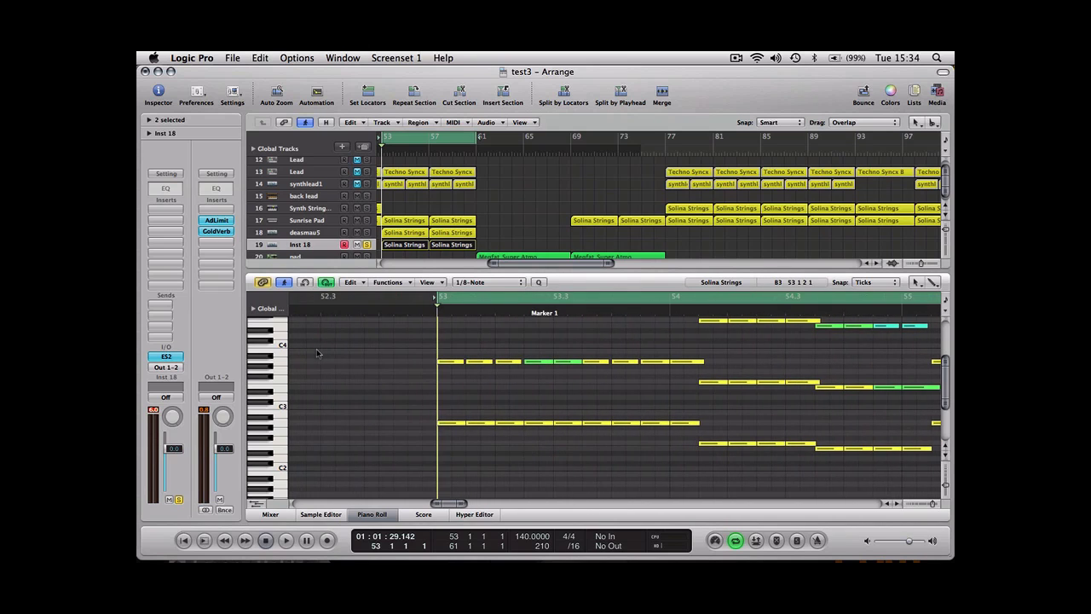
scroll(316, 353, right, 2)
scroll(316, 353, left, 2)
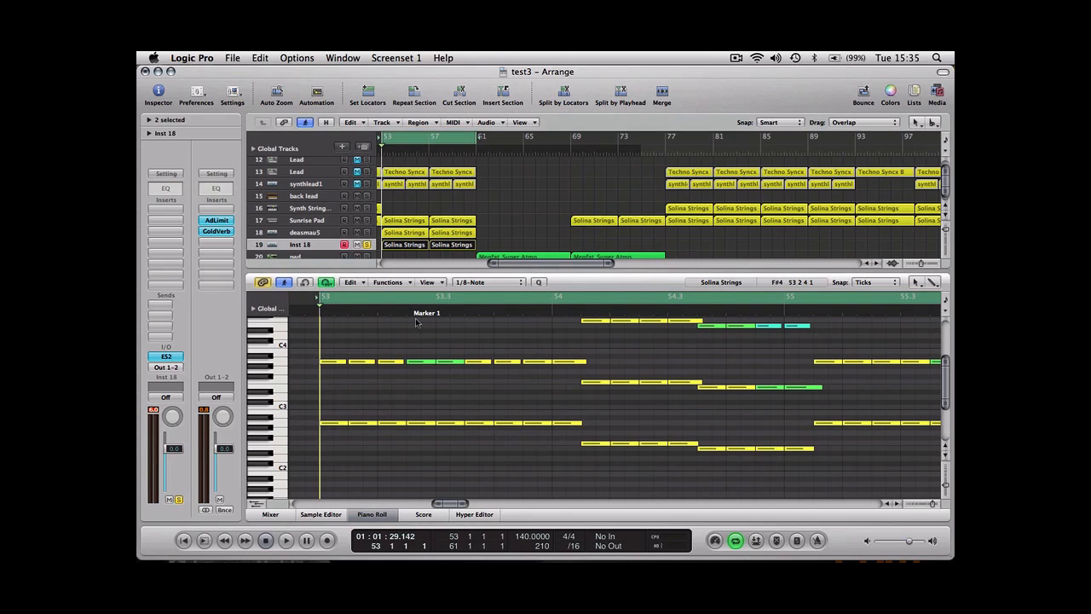
key(space)
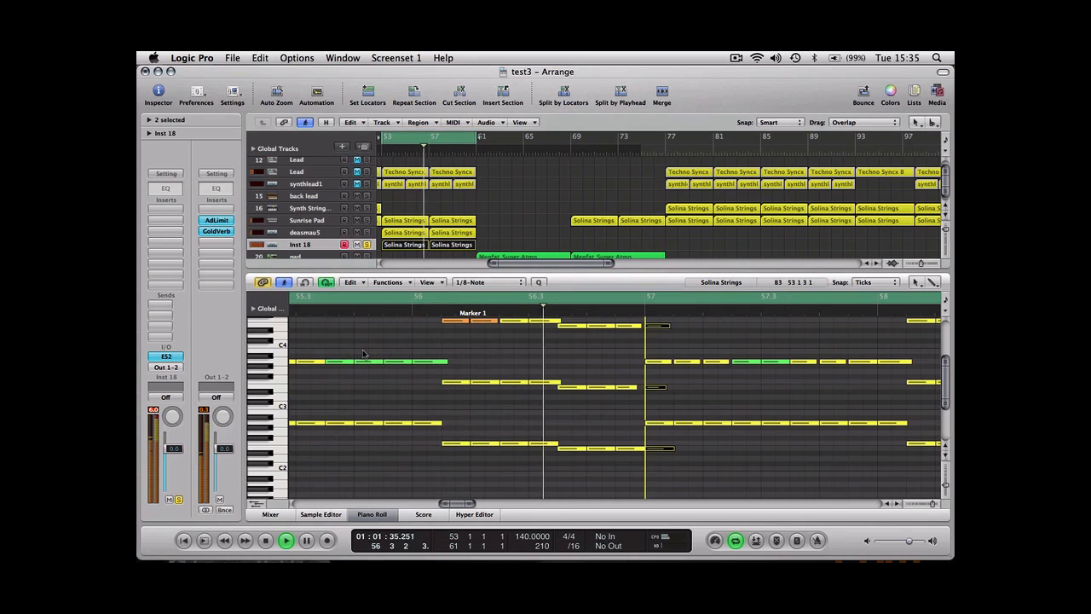
key(space)
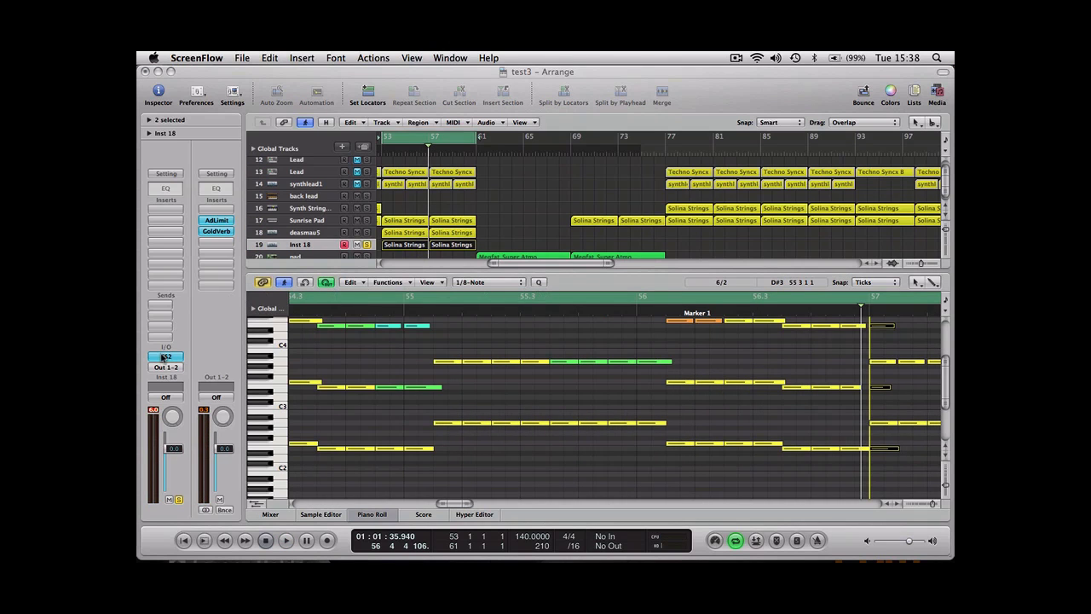
Reopen Inst 18's ES2 panel at the right of the arrangement and dismiss the overload warning
click(166, 356)
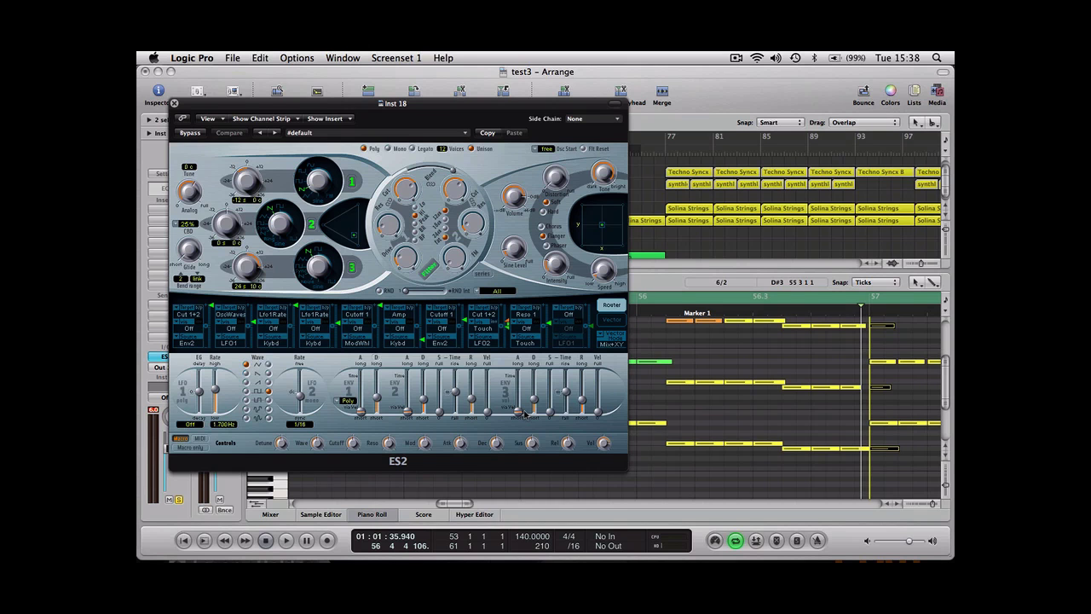
drag(473, 110, 784, 124)
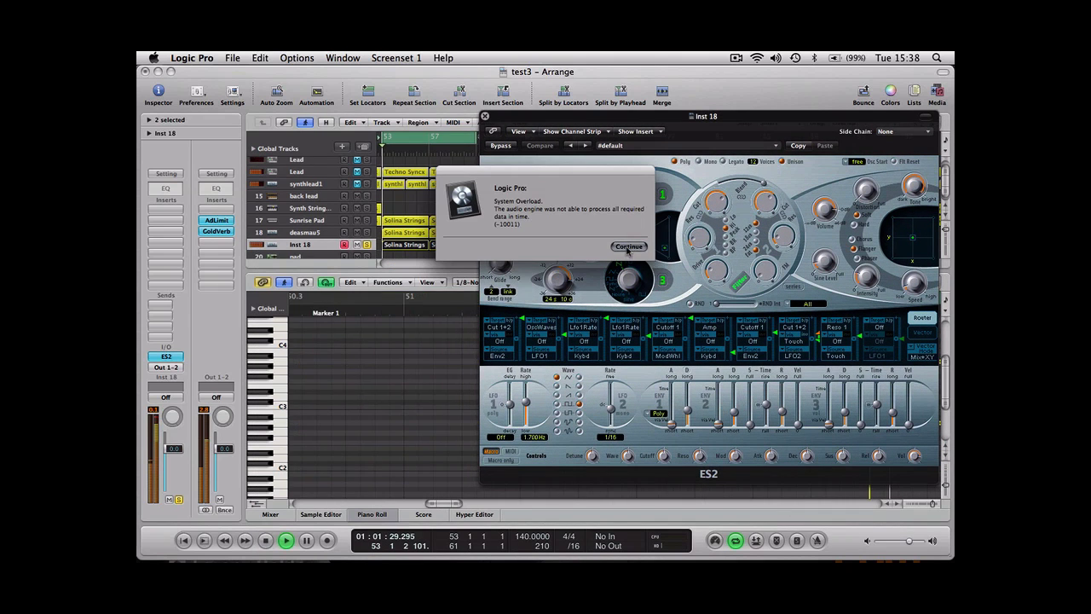
click(628, 246)
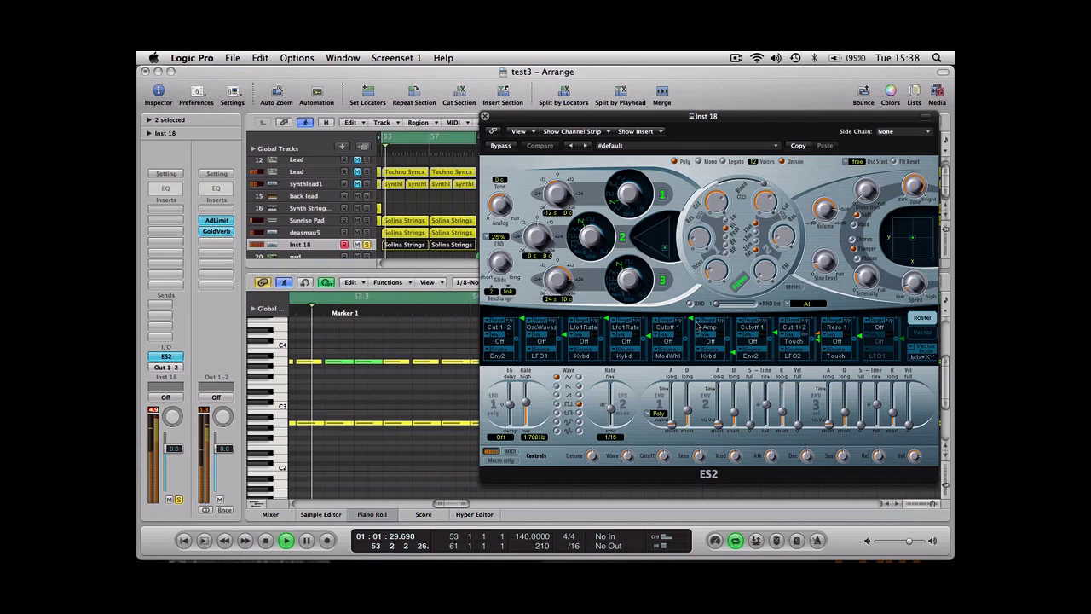
Adjust the patch's filter cutoff while the chords play, then stop playback at bar 53
drag(664, 455, 671, 467)
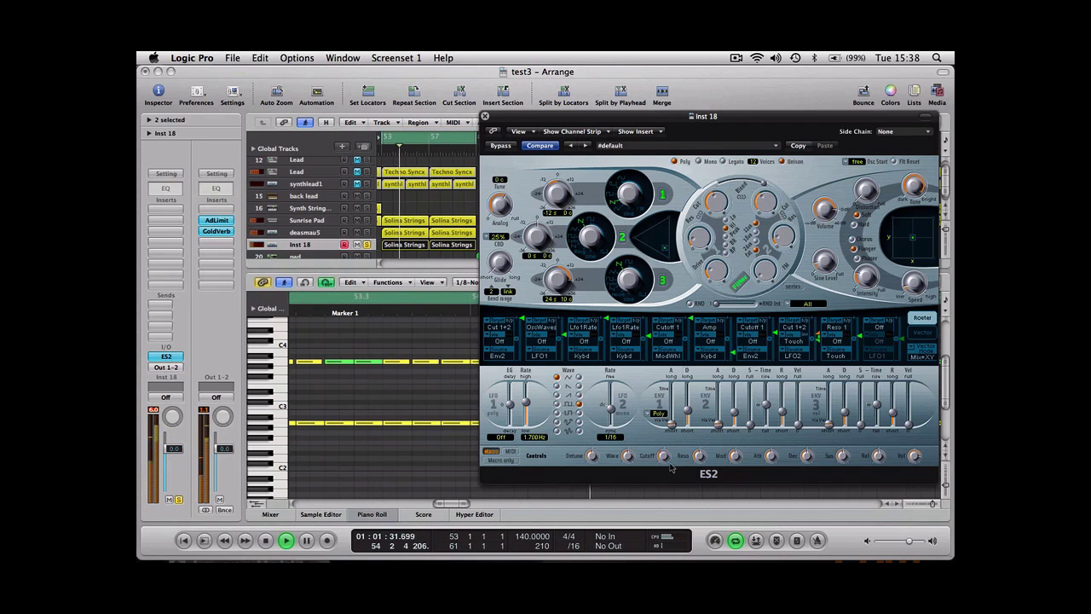
mouse_move(781, 409)
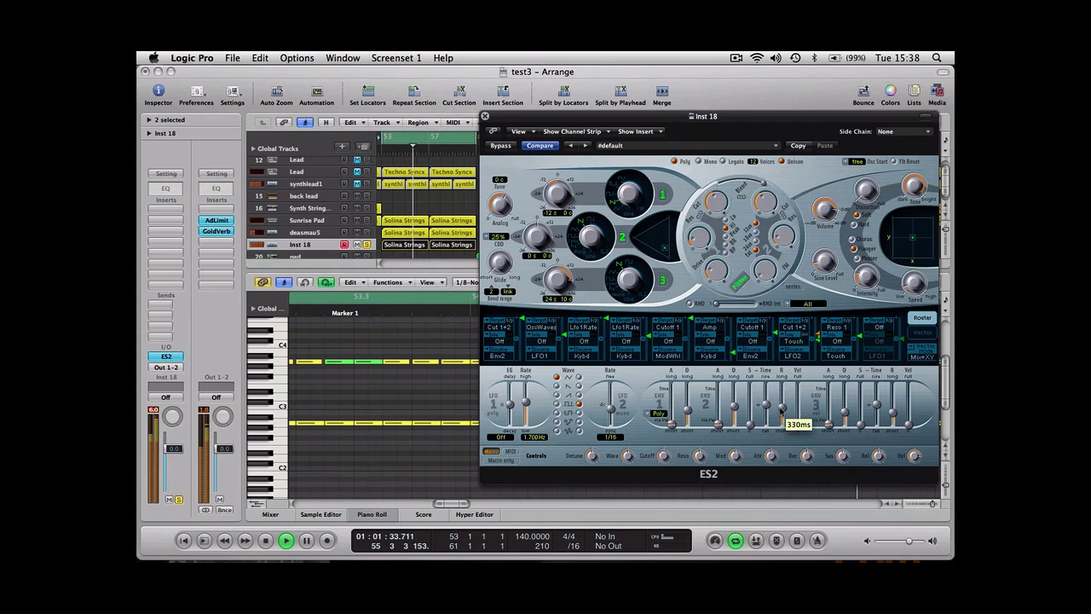
mouse_move(844, 411)
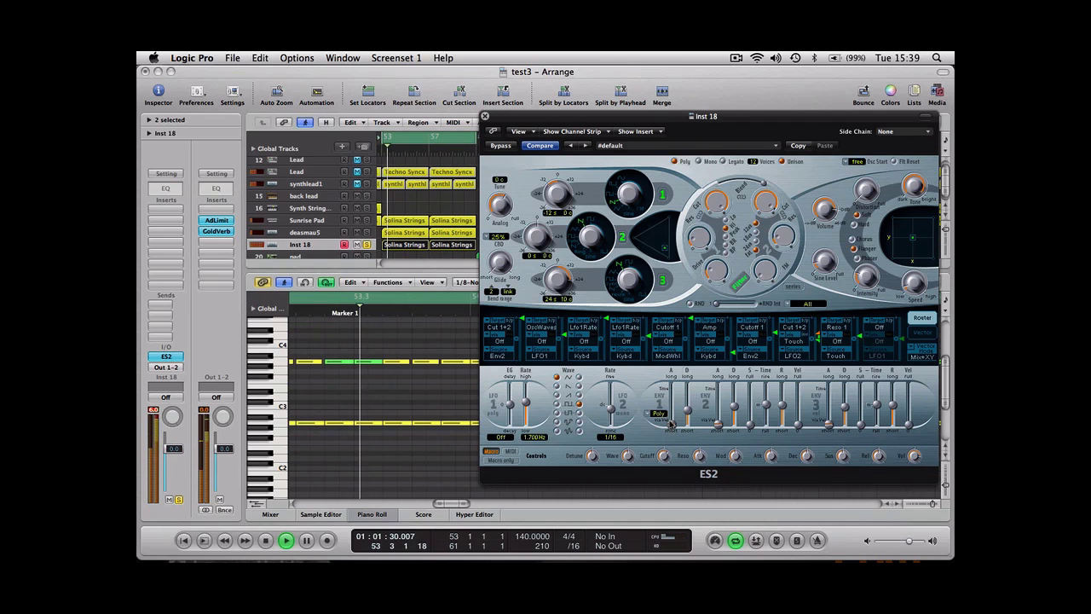
mouse_move(733, 412)
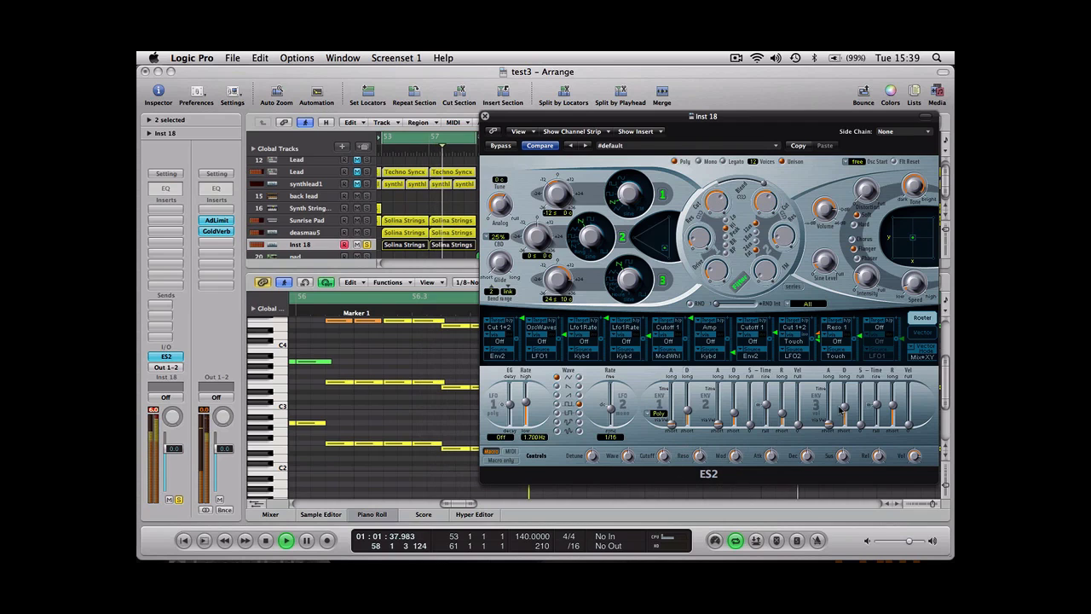
mouse_move(894, 412)
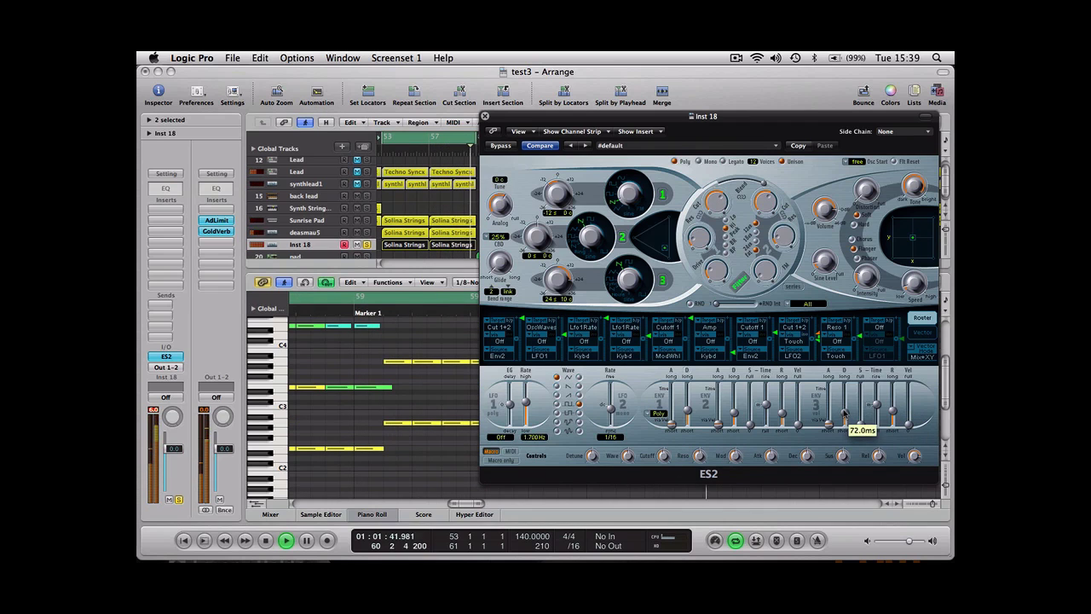
key(space)
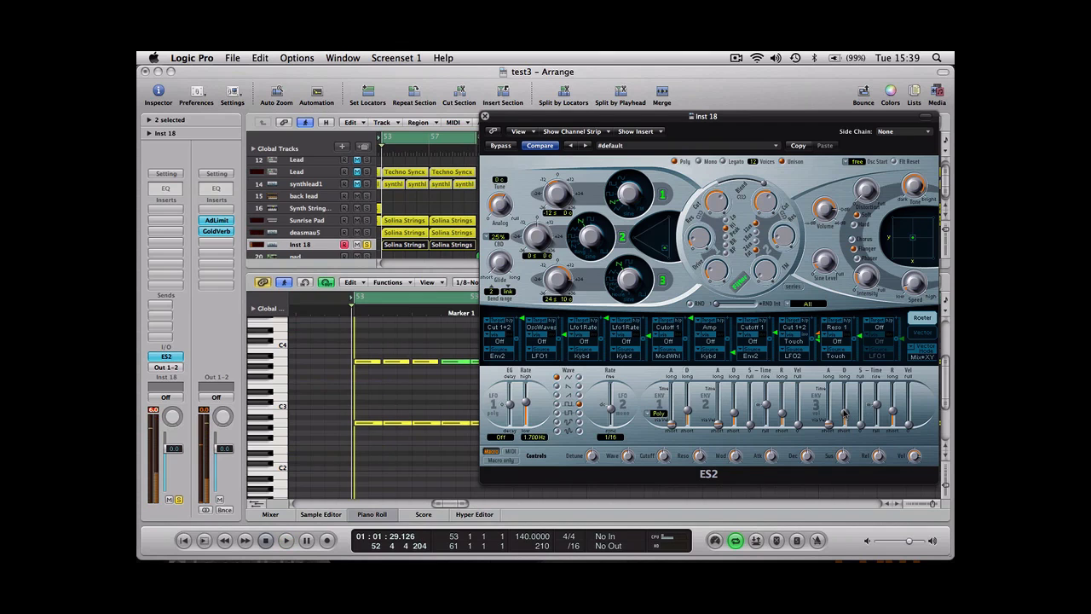
click(664, 461)
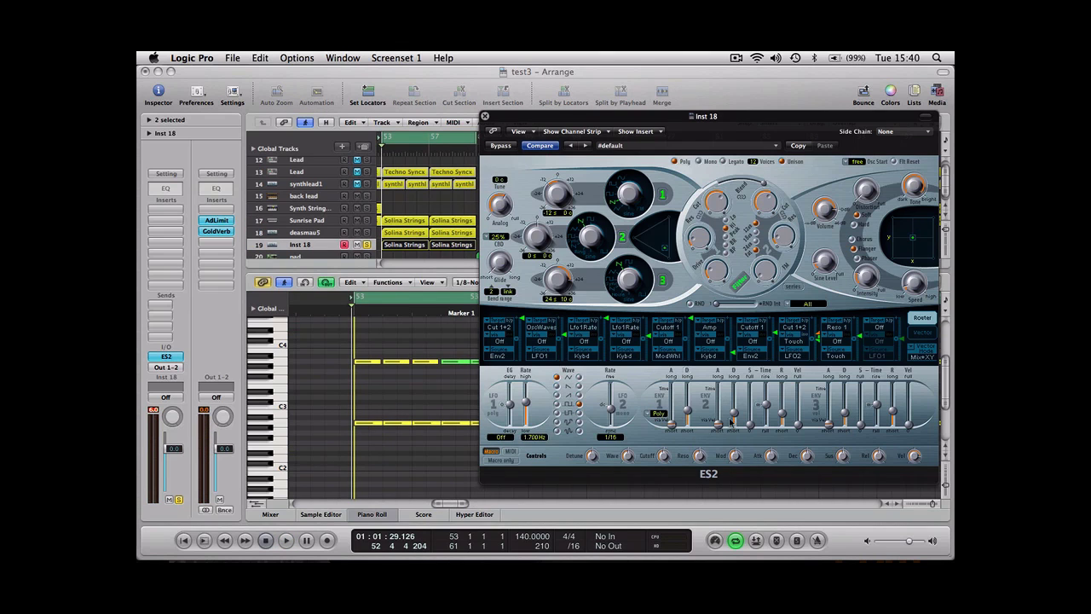